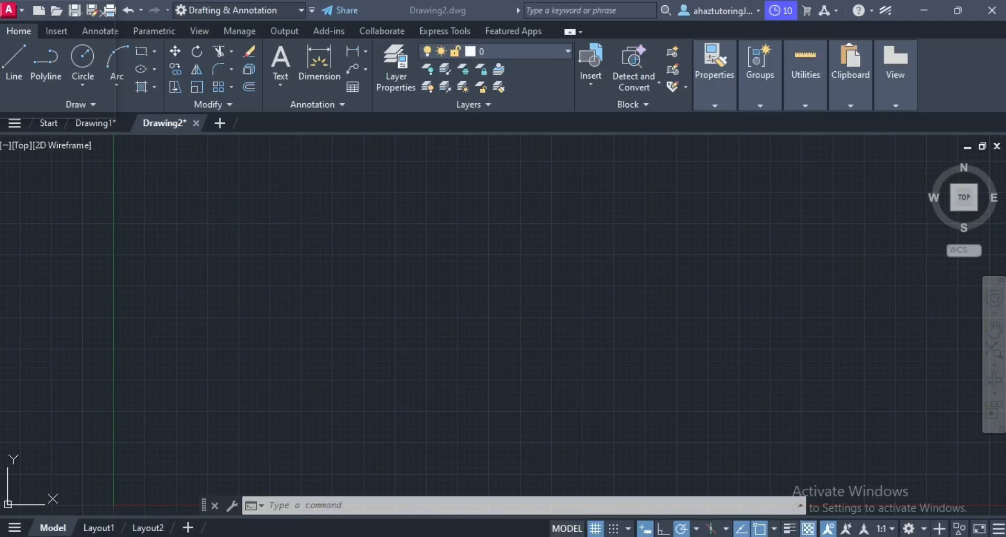
- Start a single-line text in the empty drawing area with a picked height of about 733 units
type("text")
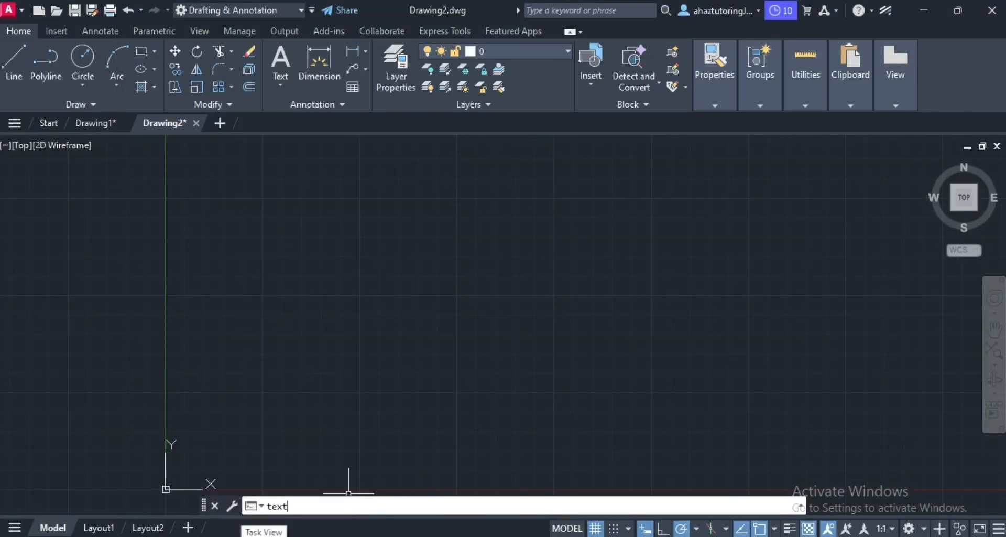
key("Return")
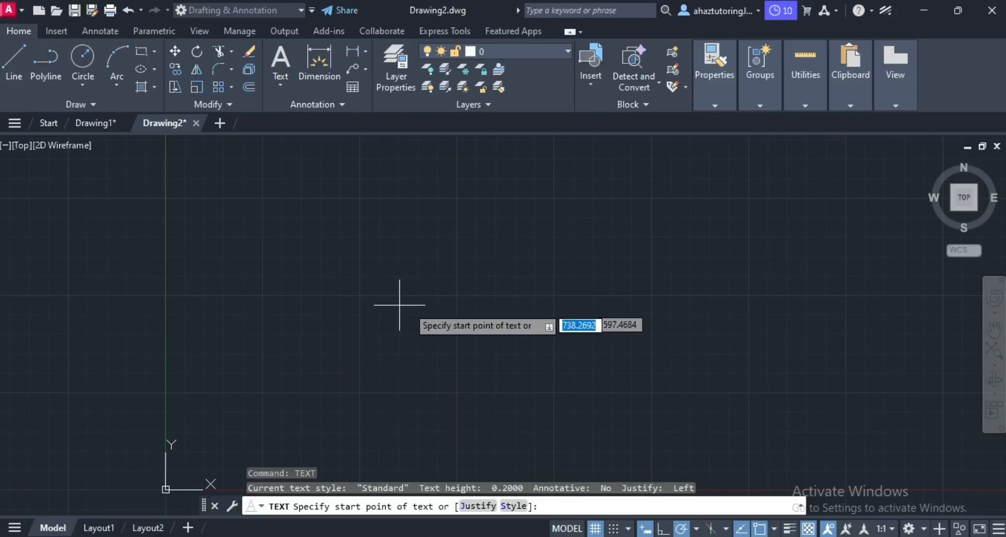
left_click(460, 295)
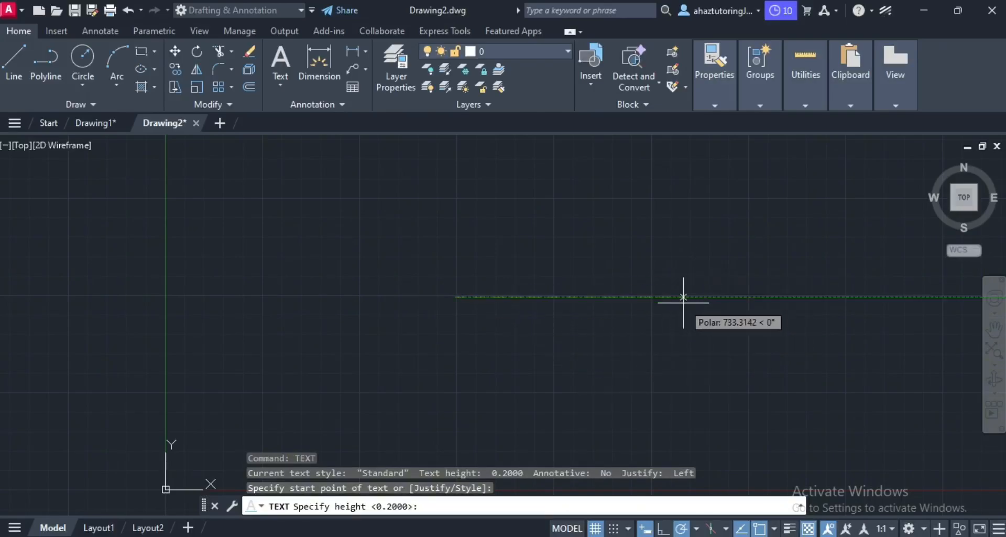
left_click(684, 303)
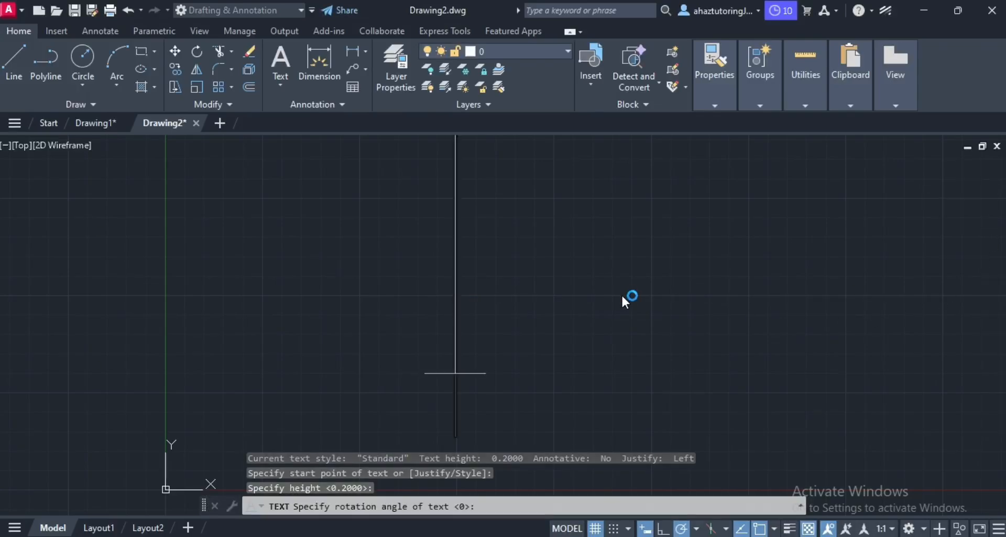
scroll(582, 298, "down", 2)
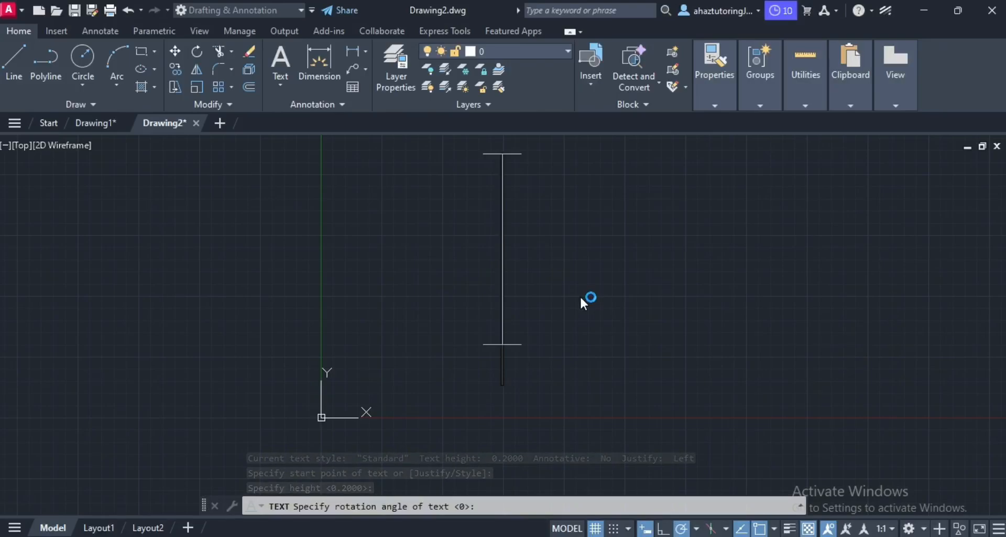
- Enter "hello" as the content of the single-line text and finish the Text command
type("he")
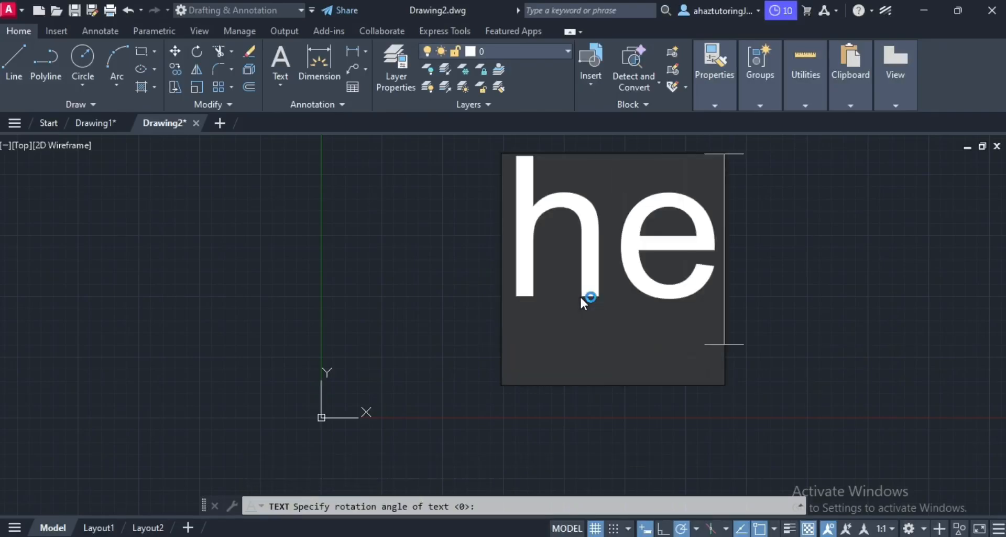
type("llo")
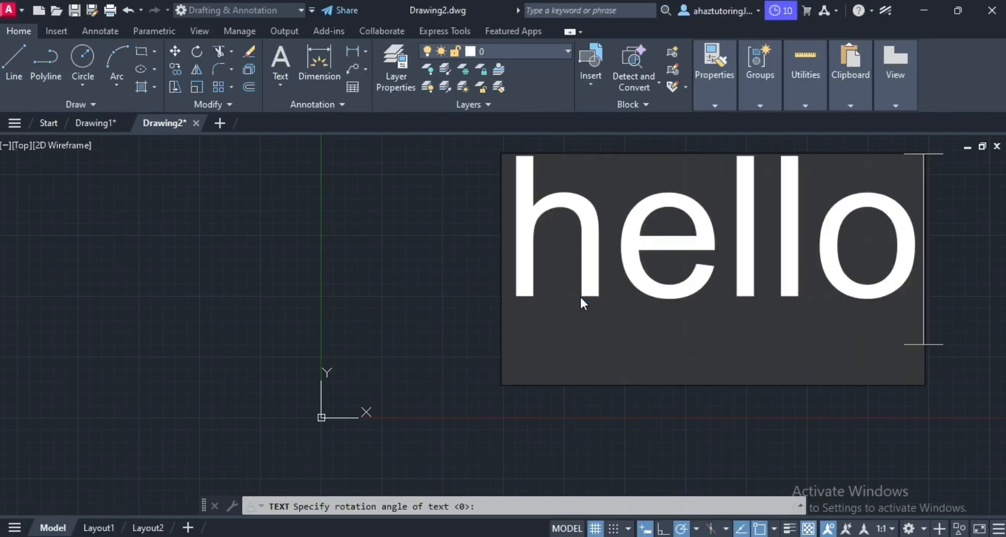
scroll(582, 296, "down", 3)
middle_click_drag(676, 253, 640, 295)
left_click(669, 292)
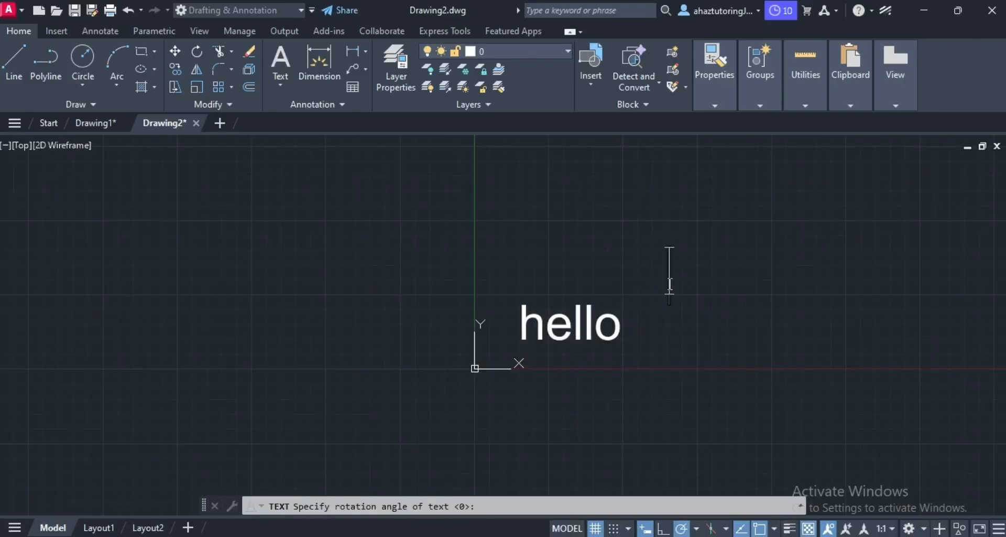
scroll(663, 302, "down", 2)
mouse_move(662, 302)
middle_mouse_down()
mouse_move(622, 348)
mouse_move(585, 335)
middle_mouse_up()
scroll(680, 315, "up", 4)
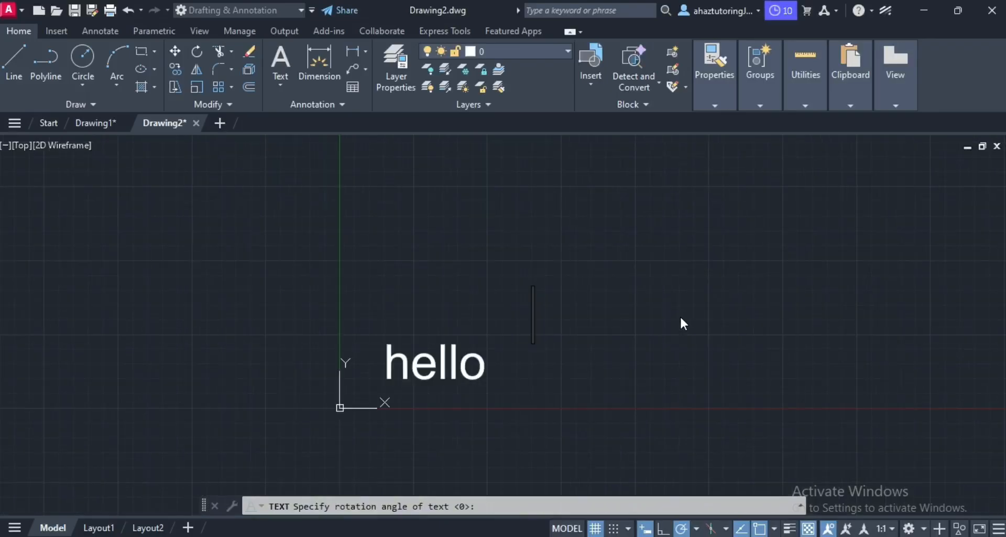
scroll(680, 316, "down", 2)
key("Return")
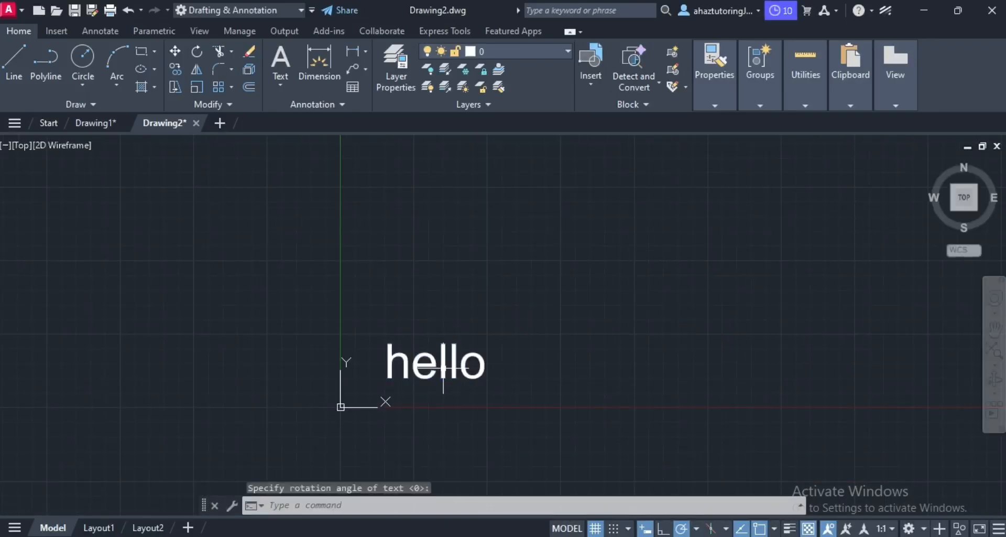
- Edit the "hello" text to read "hello text" and end text editing
left_click(462, 360)
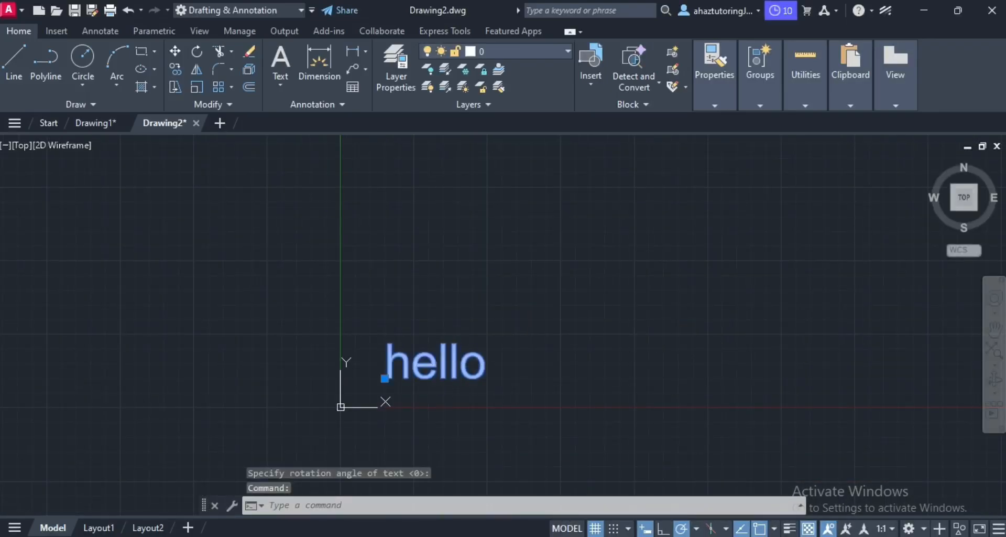
double_click(462, 361)
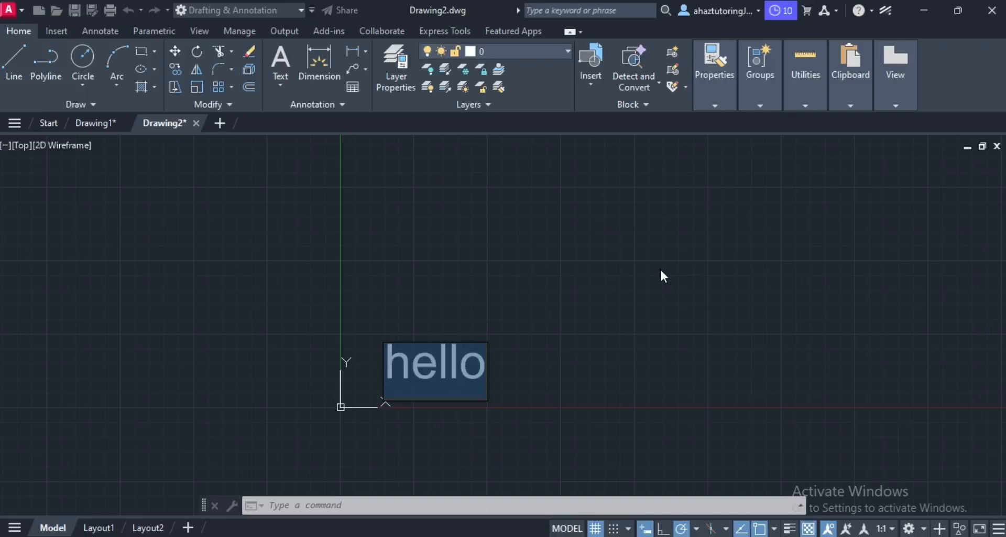
left_click(487, 372)
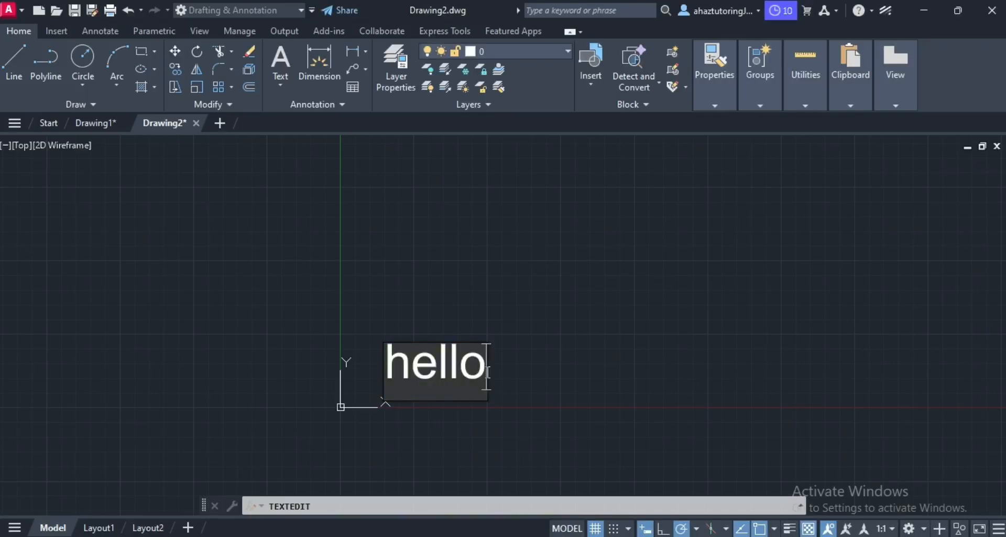
type("text")
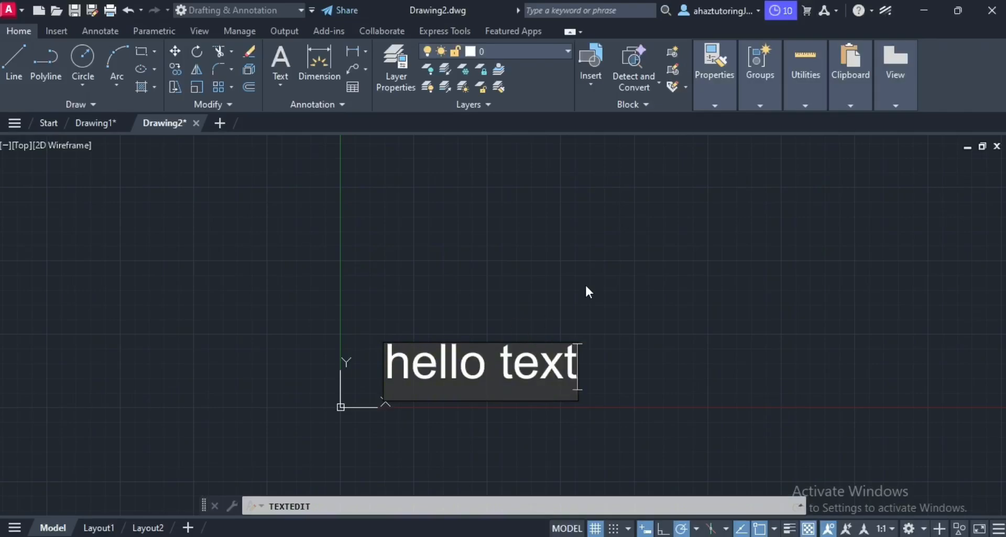
left_click(620, 268)
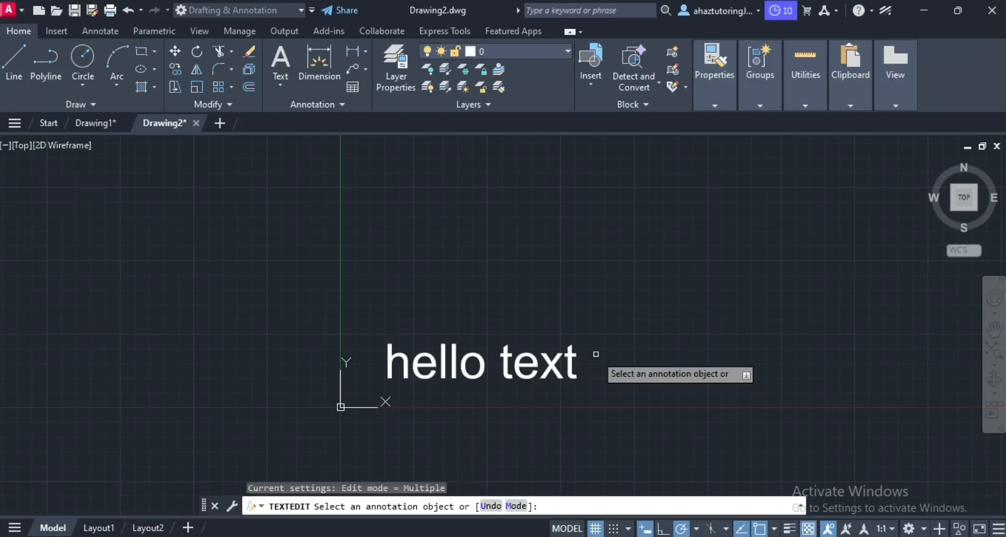
type("pr")
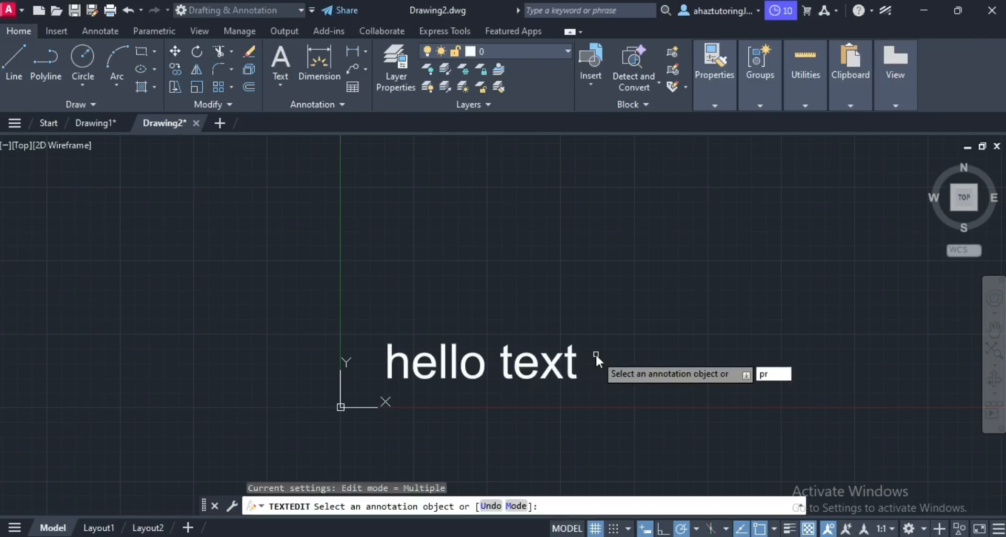
key("BackSpace")
key("BackSpace")
key("Escape")
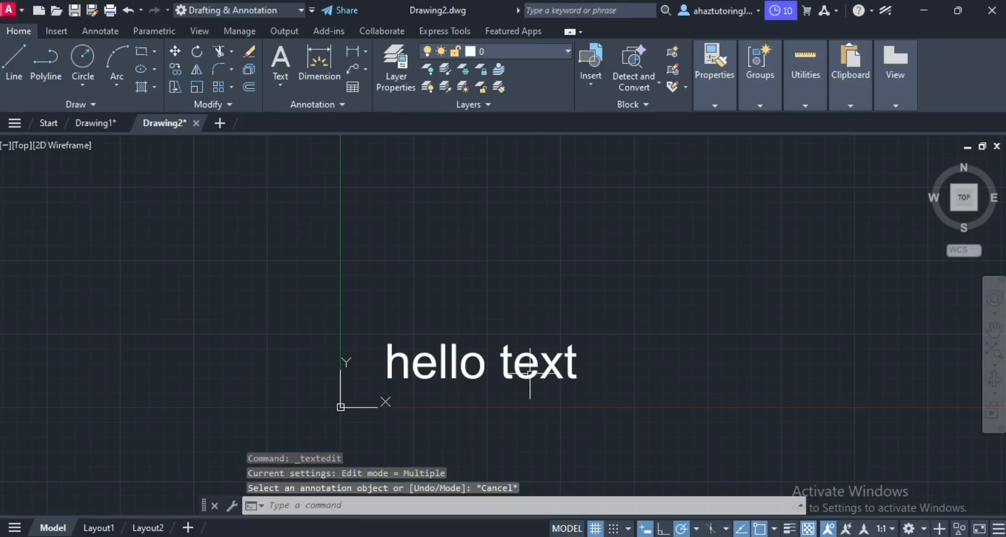
- Show the properties of the "hello text" object and enlarge their display so the text settings are readable
left_click(565, 370)
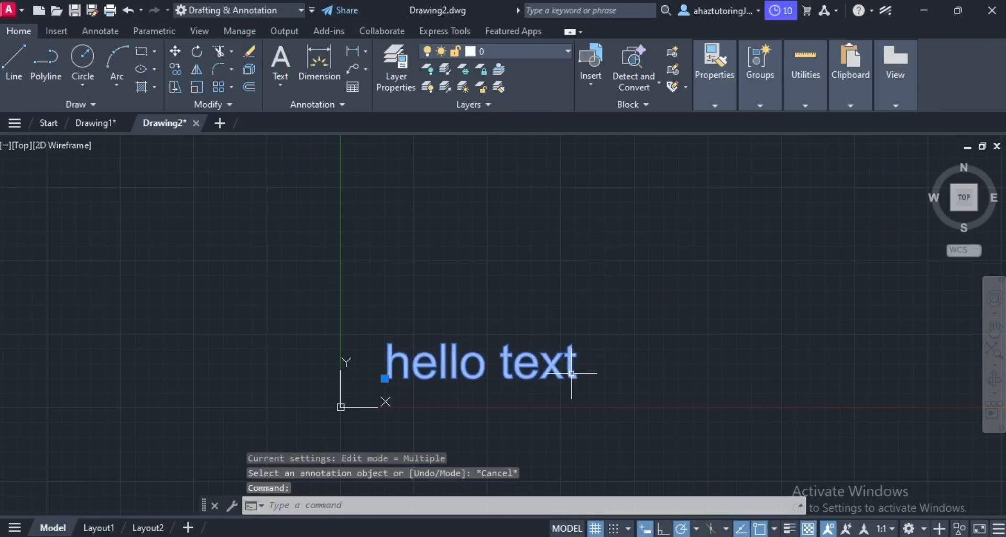
type("prop")
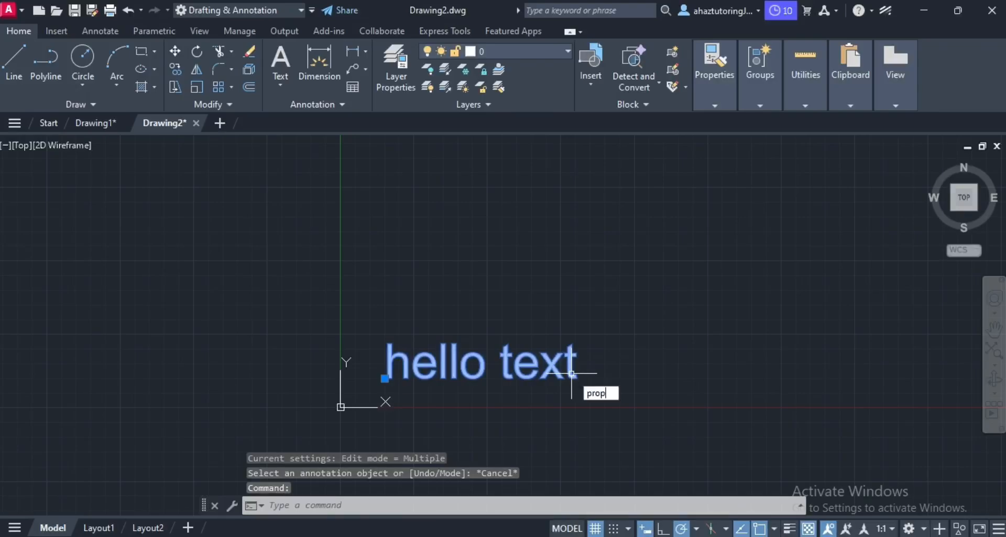
key("Return")
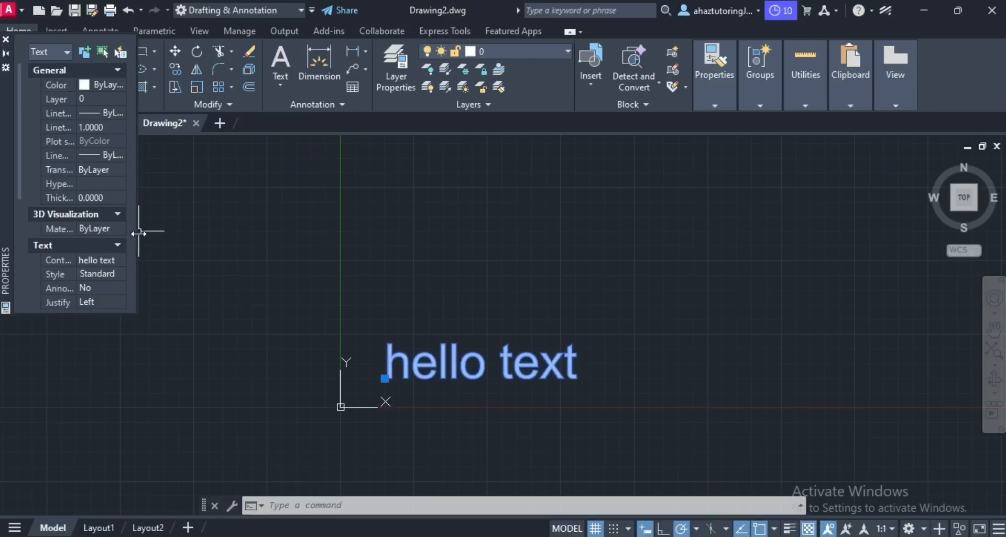
left_click_drag(138, 232, 231, 243)
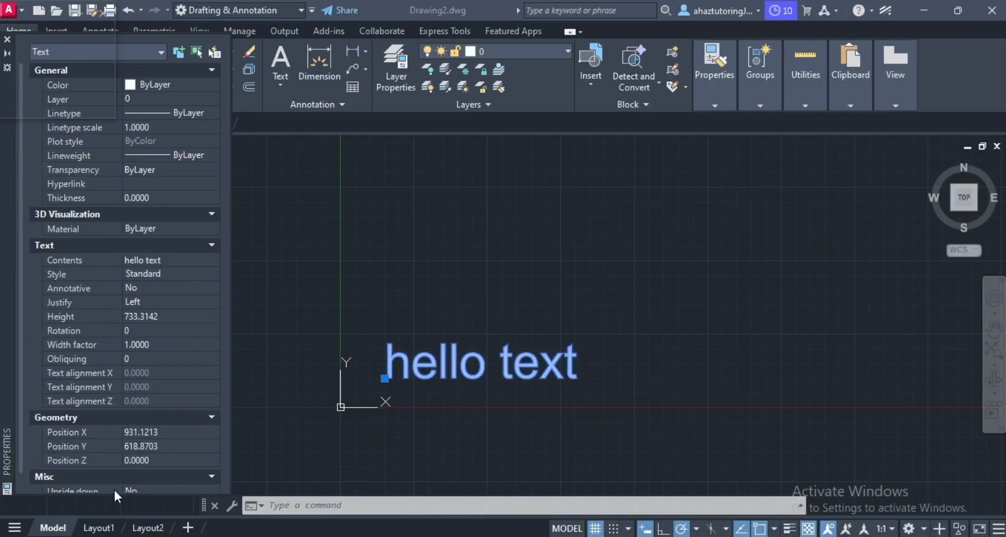
- Set the height of the "hello text" object to 100
left_click(140, 317)
left_click(140, 316)
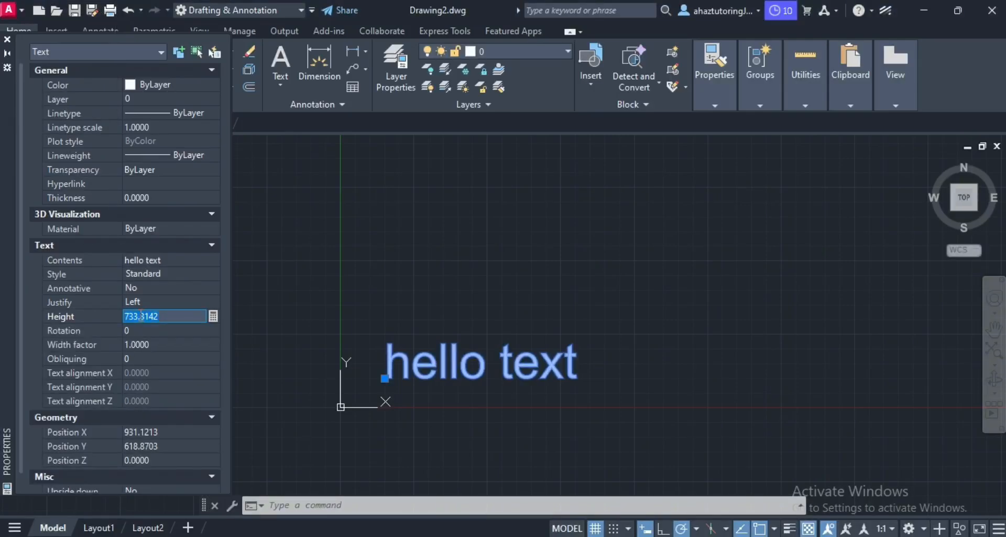
type("100")
key("Tab")
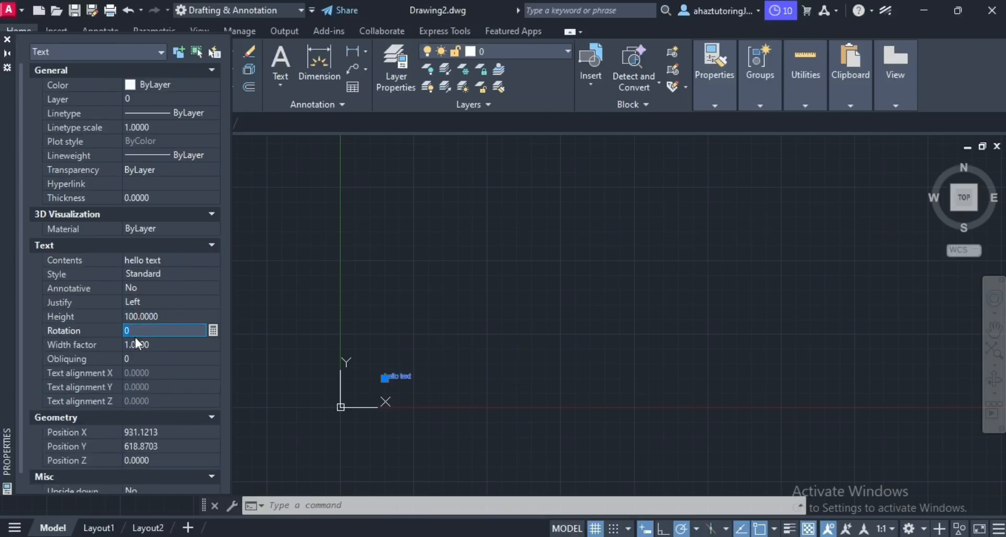
- Set the rotation of the "hello text" object to 100 degrees
type("100")
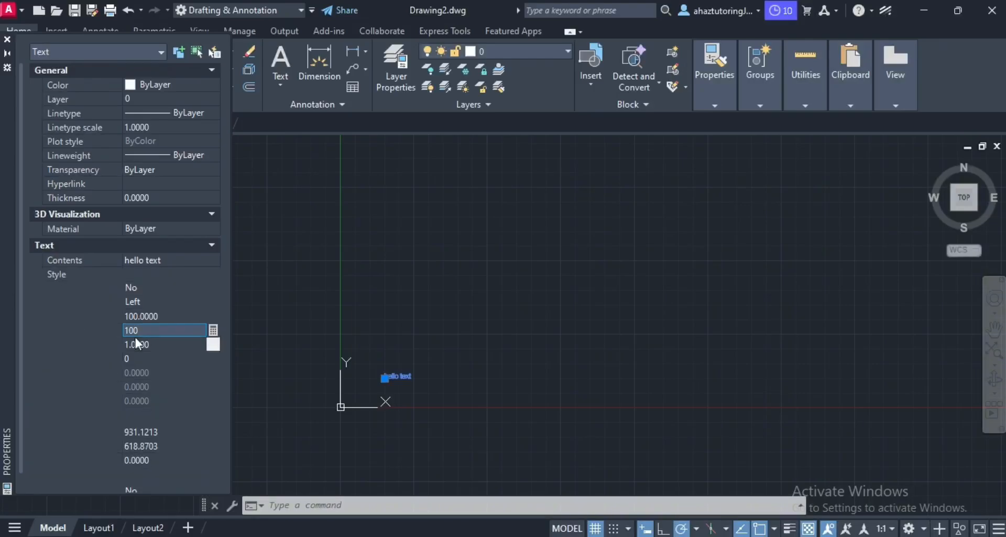
key("Tab")
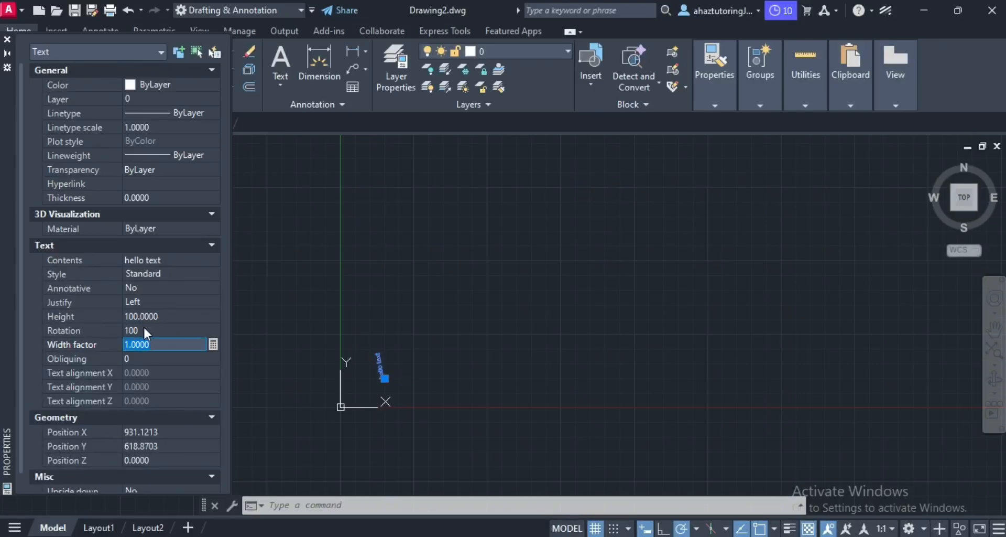
scroll(410, 340, "up", 4)
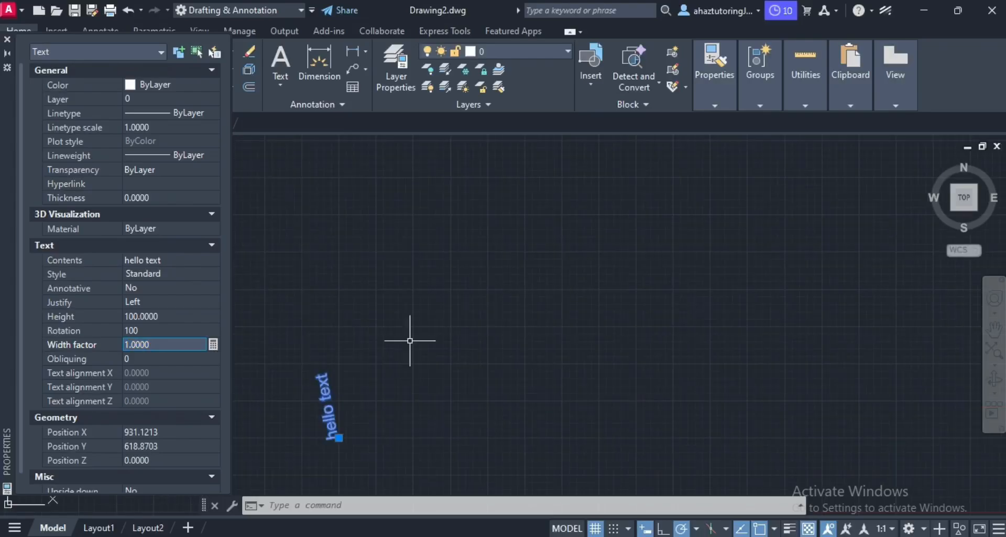
- Try to set the width factor of the "hello text" object to 0
double_click(153, 342)
key("BackSpace")
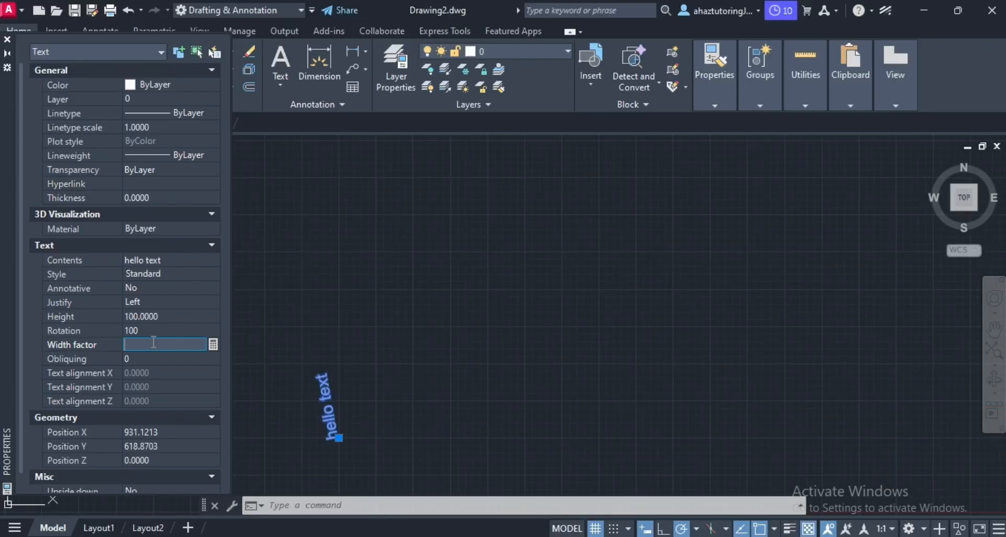
type("0")
key("Tab")
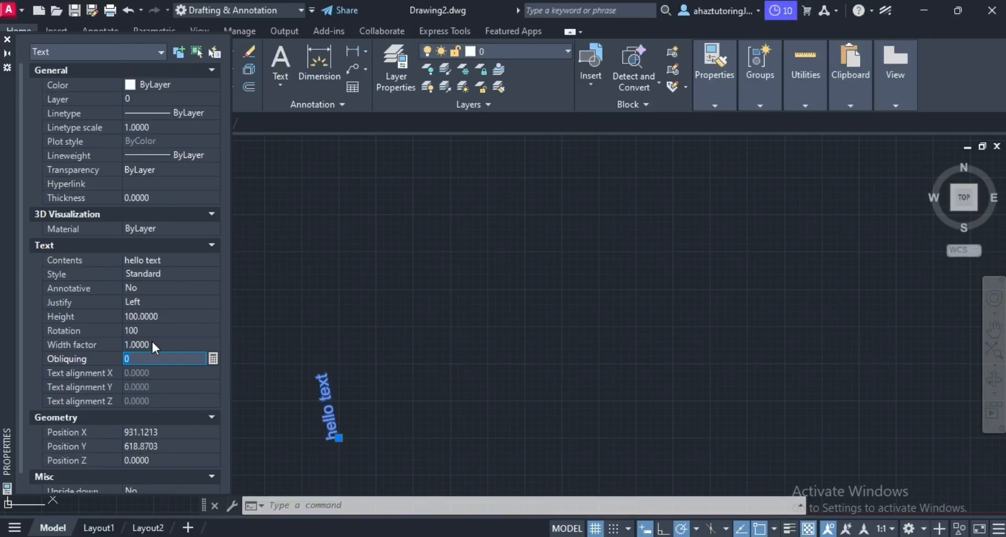
left_click(146, 344)
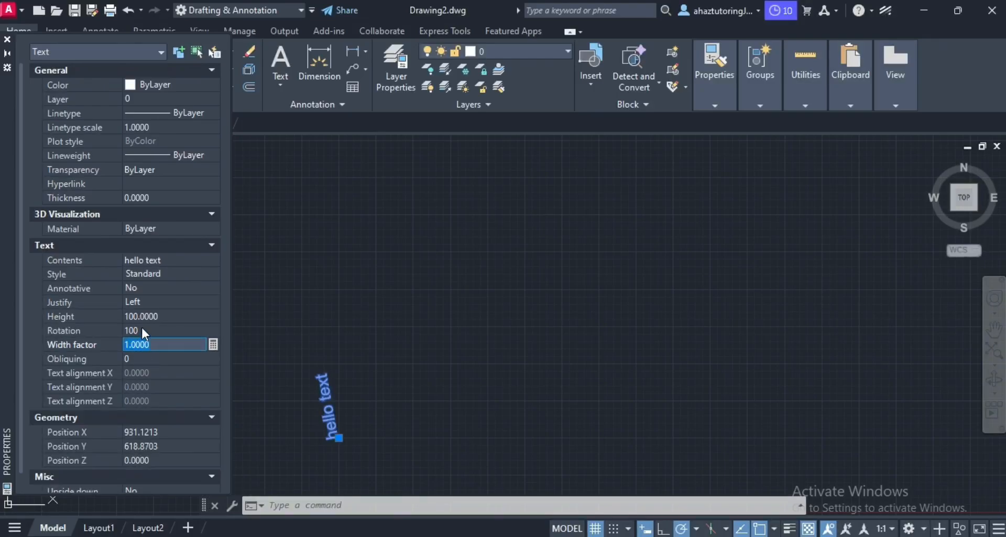
- Set the rotation of the "hello text" object back to 0
left_click(143, 329)
type("0")
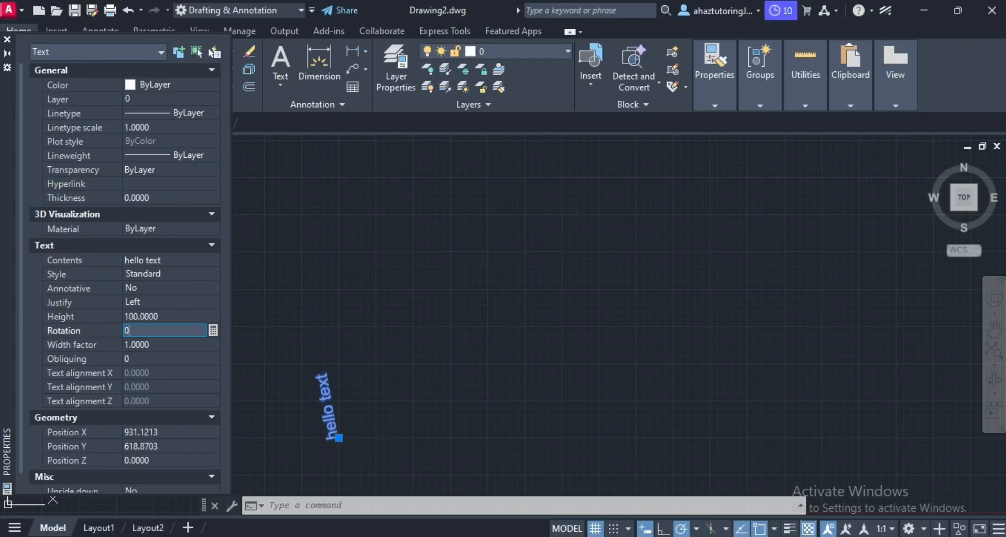
key("Tab")
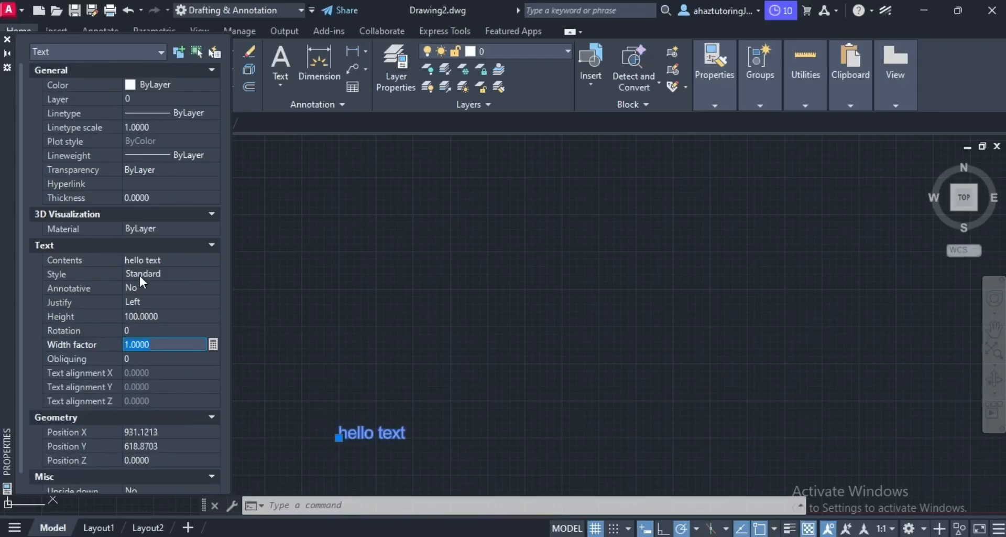
- Examine the text styles available for the "hello text" object, keeping the Standard style
left_click(146, 272)
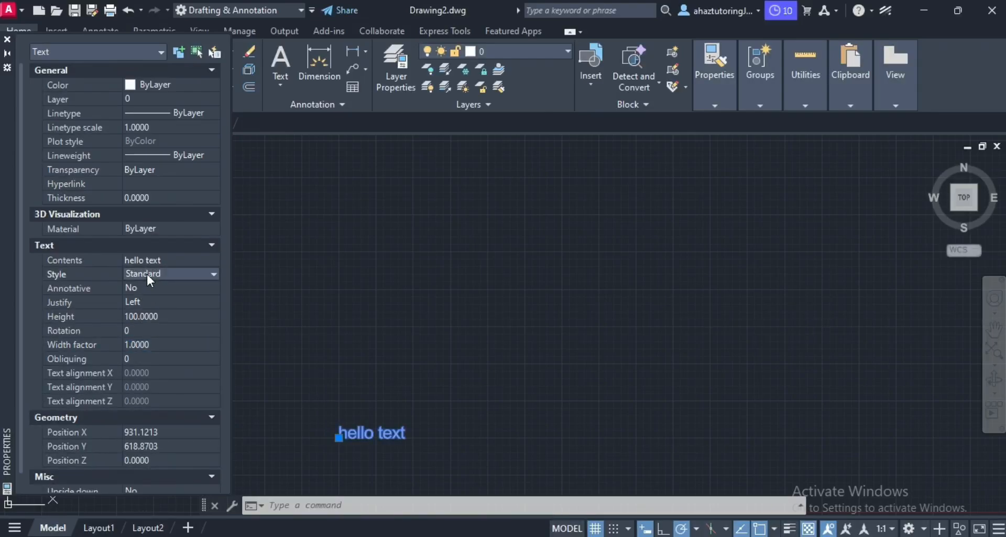
left_click(146, 272)
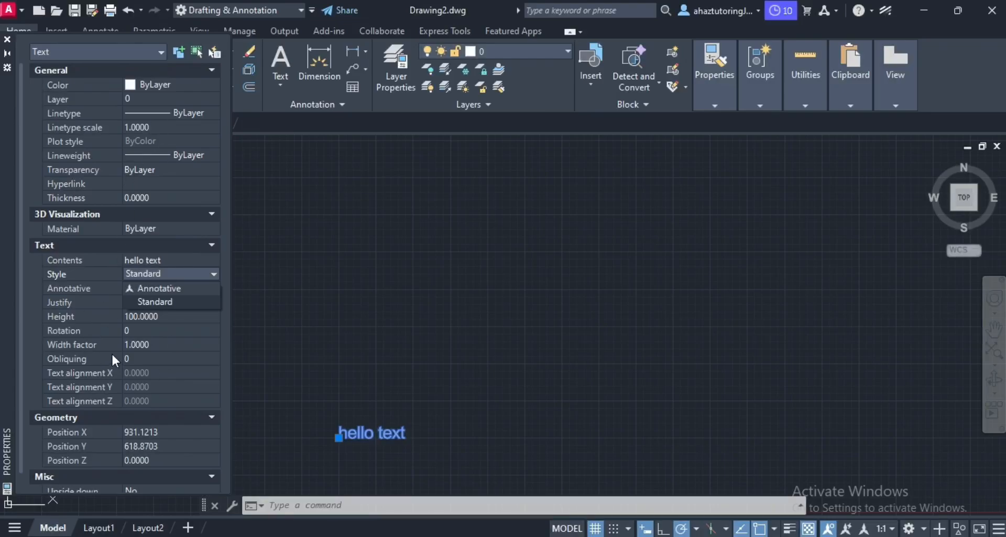
scroll(411, 366, "up", 2)
scroll(410, 366, "down", 2)
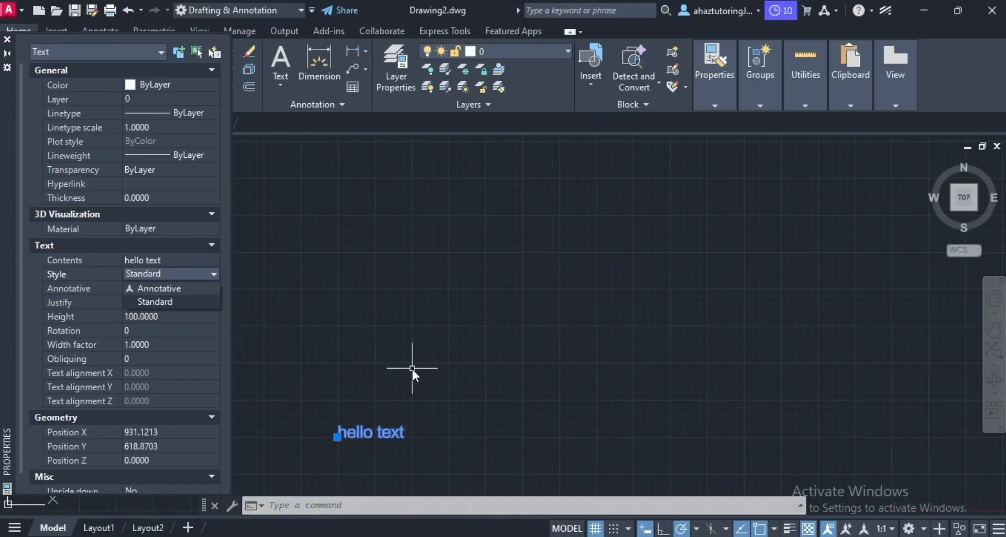
scroll(411, 367, "down", 2)
scroll(359, 435, "up", 4)
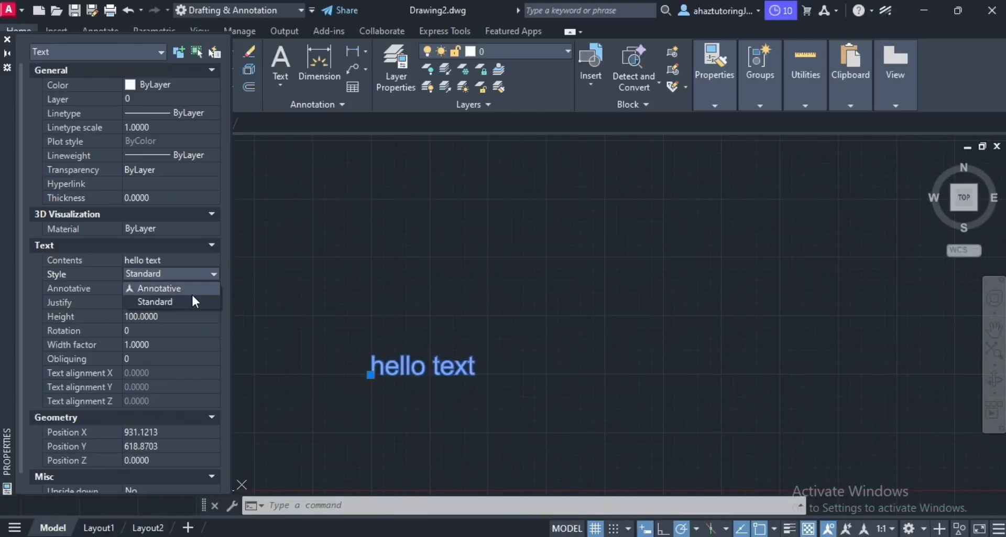
left_click(220, 256)
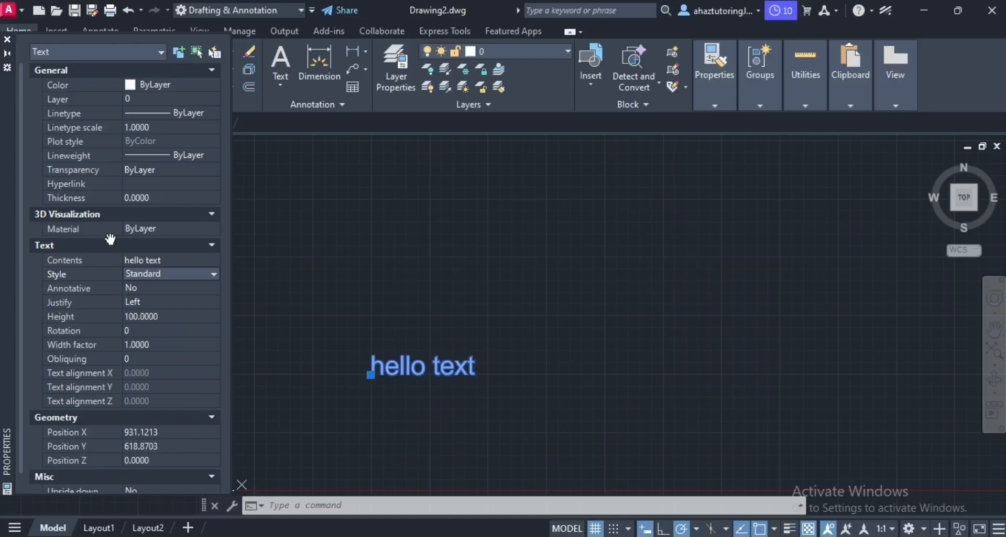